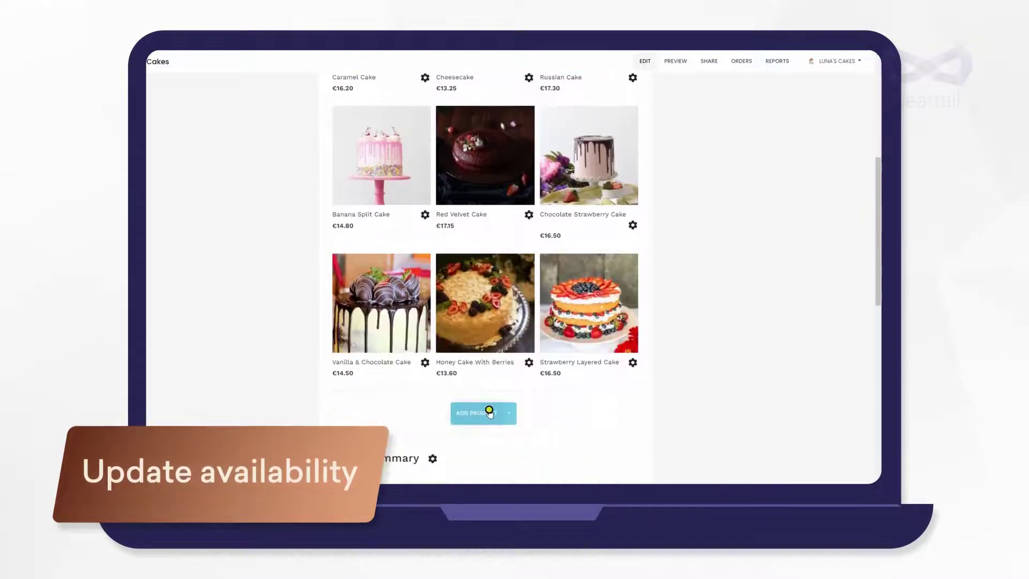
- Add an Apple Cake product with no size options
left_click(489, 410)
type("Apple Cake")
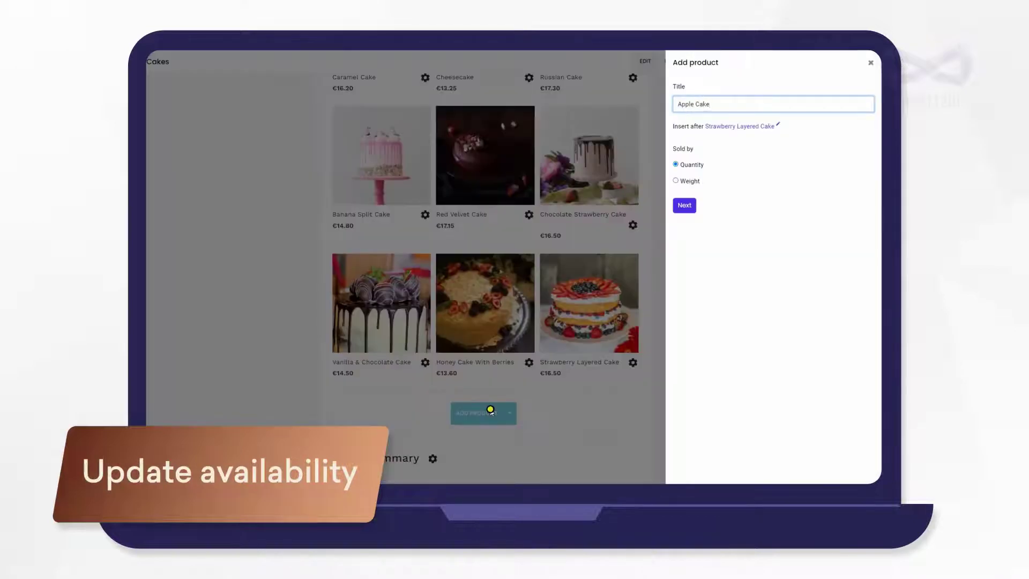
left_click(685, 205)
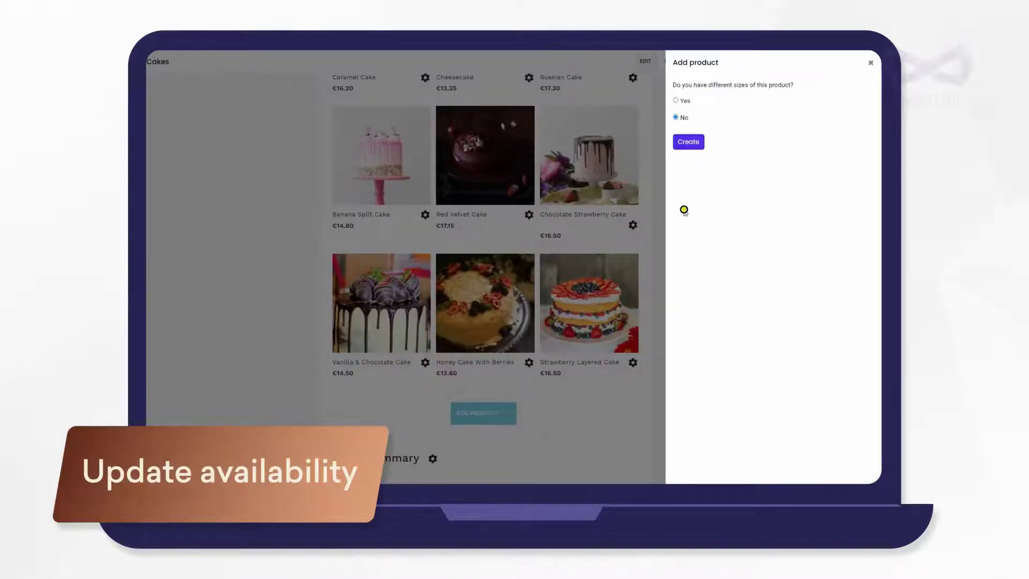
left_click(692, 142)
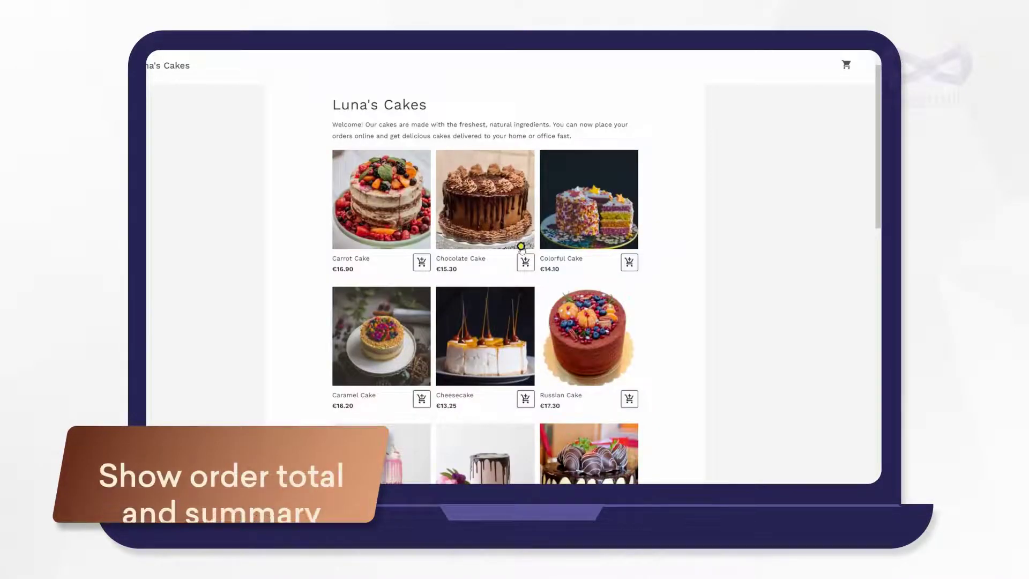
- Put two Chocolate Cakes and one Cheesecake in the storefront cart and view the total
left_click(525, 263)
left_click(423, 280)
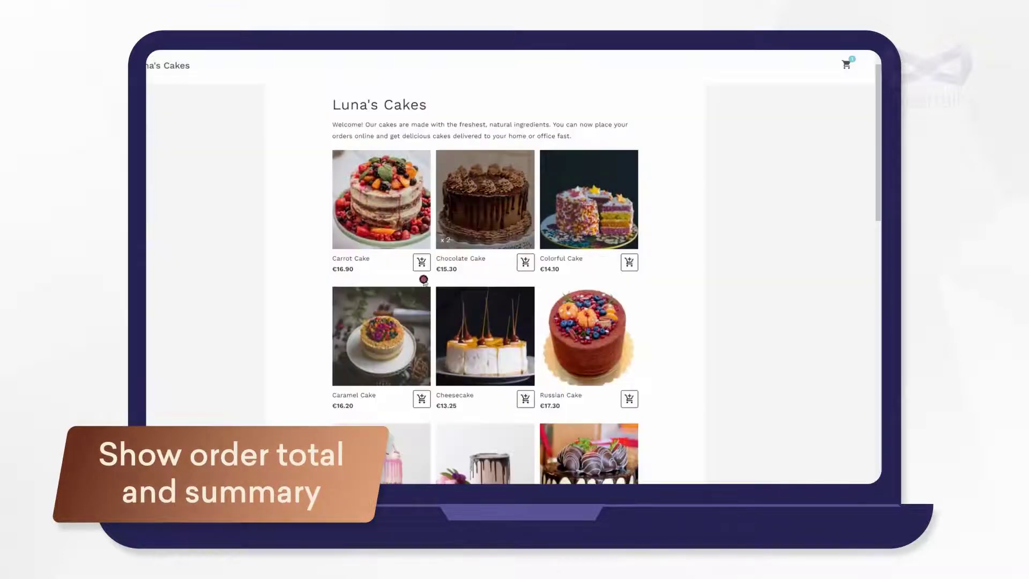
left_click(525, 399)
left_click(403, 280)
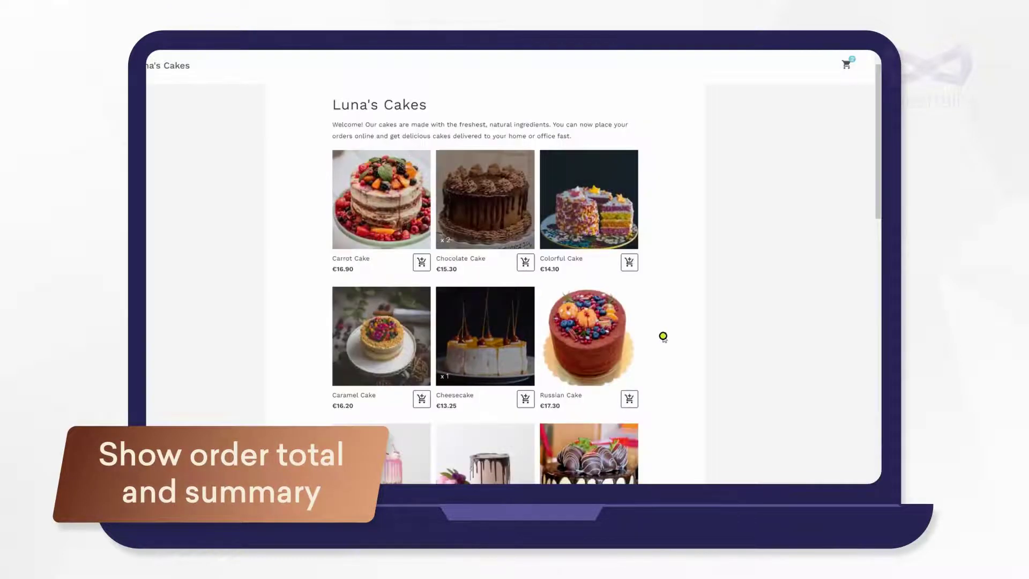
scroll(665, 338, "down", 3)
scroll(665, 338, "down", 3)
left_click(846, 65)
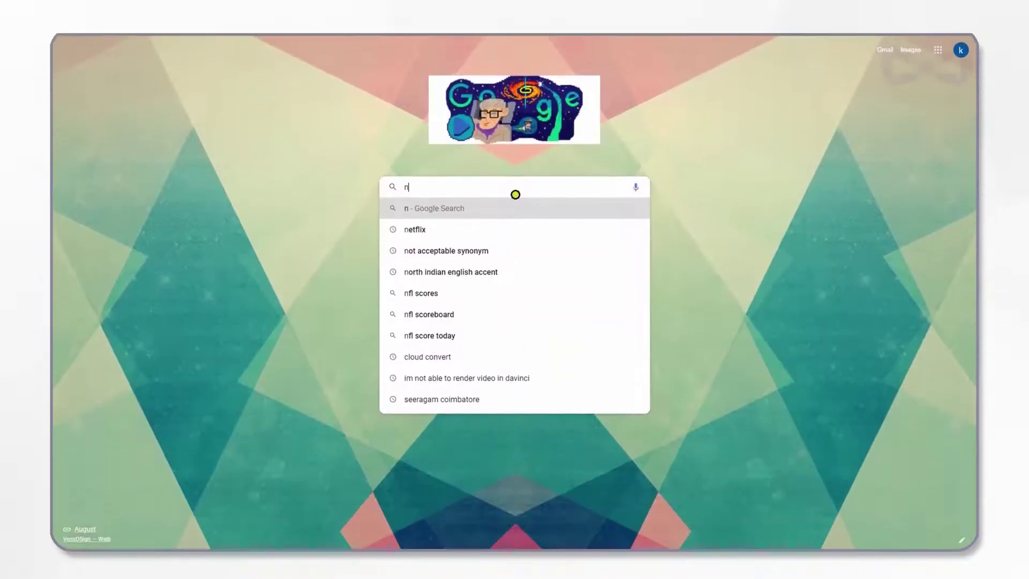
- Load neartail.com and open the Cake order form template from Create Order Form
type(".com")
key("Return")
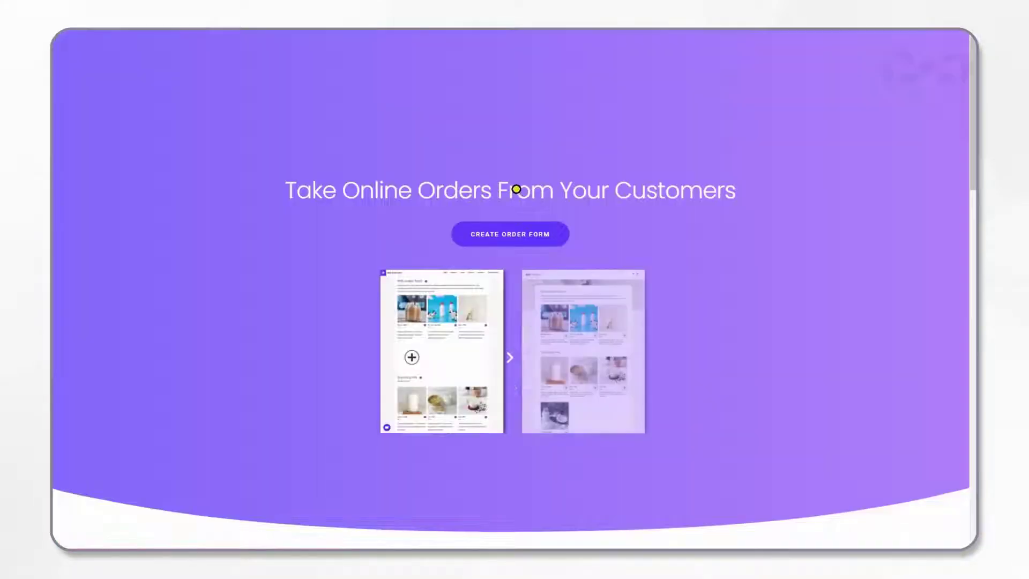
left_click(524, 237)
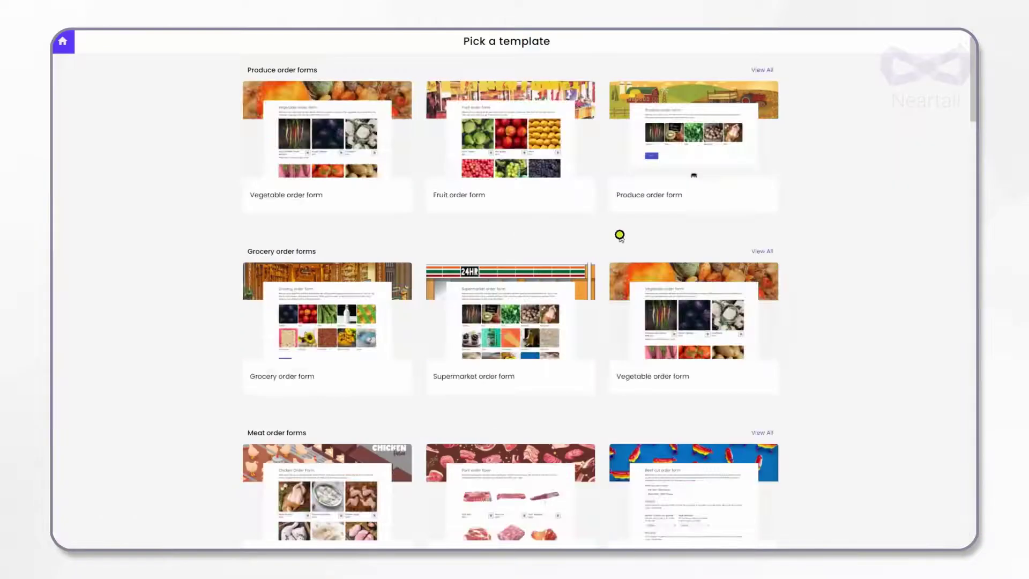
left_click_drag(973, 100, 967, 386)
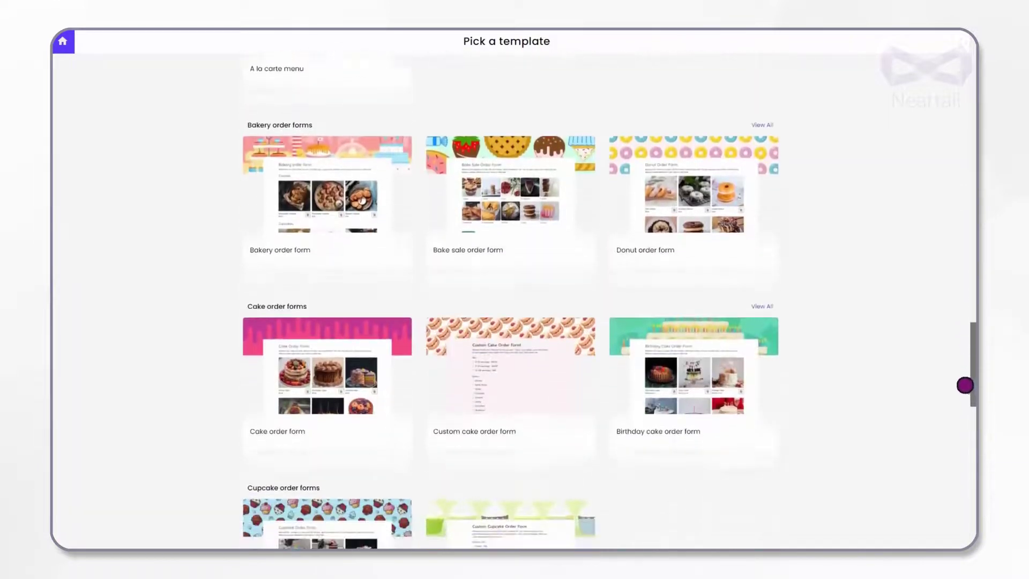
left_click(320, 344)
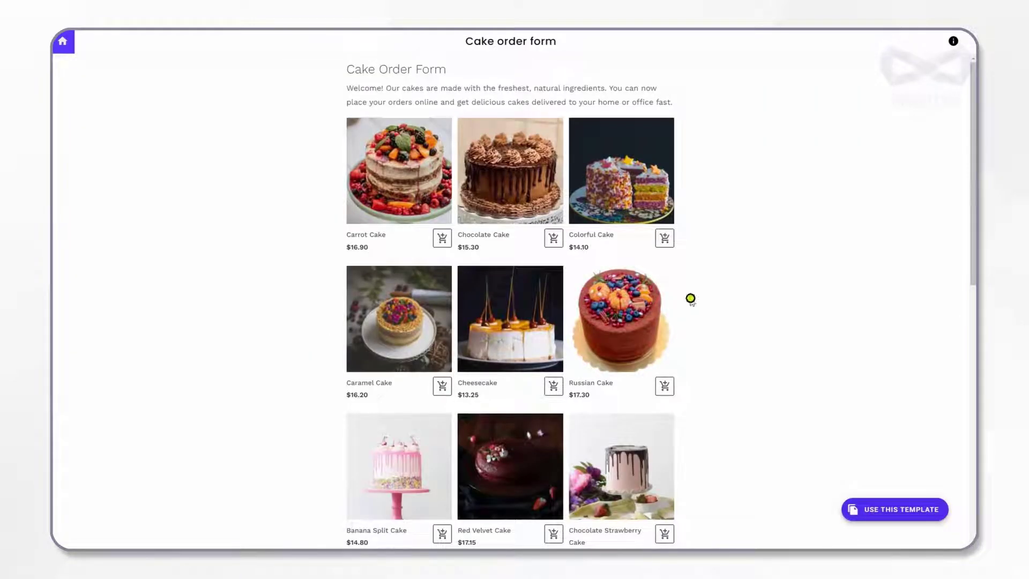
- Scroll through the Cake template's priced cakes down to the order summary
scroll(691, 298, "down", 1)
scroll(691, 300, "down", 1)
scroll(691, 301, "down", 2)
scroll(691, 303, "down", 1)
scroll(691, 306, "down", 2)
scroll(692, 309, "down", 2)
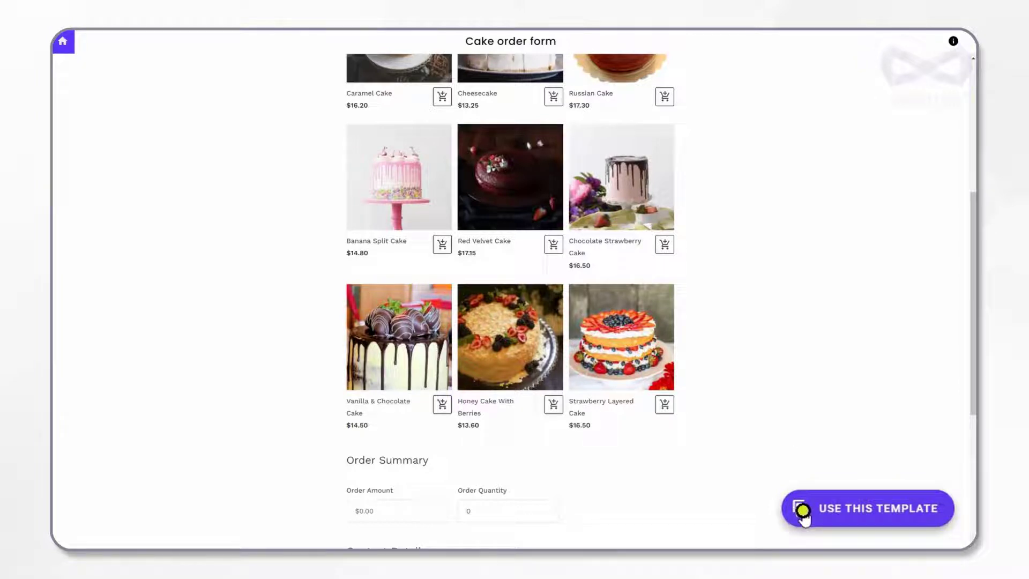
- Use the cake template, retitle the form 'Luna's Cakes' and set currency to EUR - €
left_click(802, 512)
left_click_drag(481, 102, 392, 101)
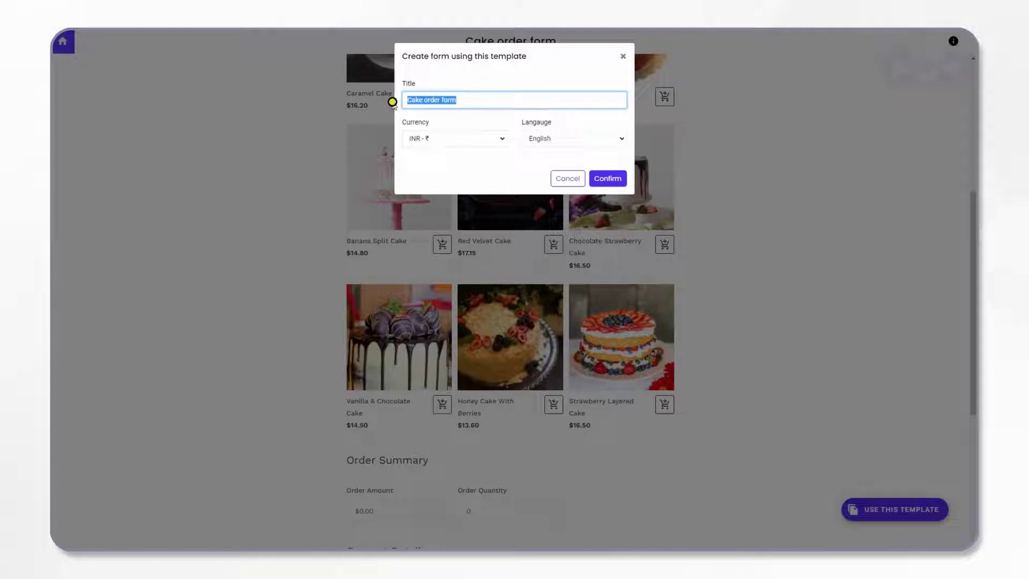
type("Luna's Cakes")
left_click(416, 139)
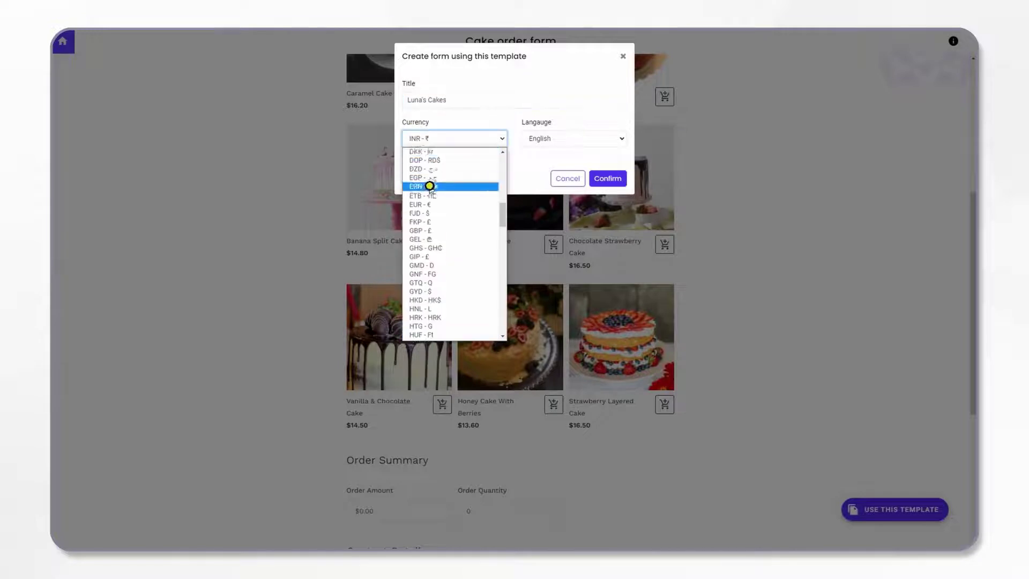
left_click(442, 204)
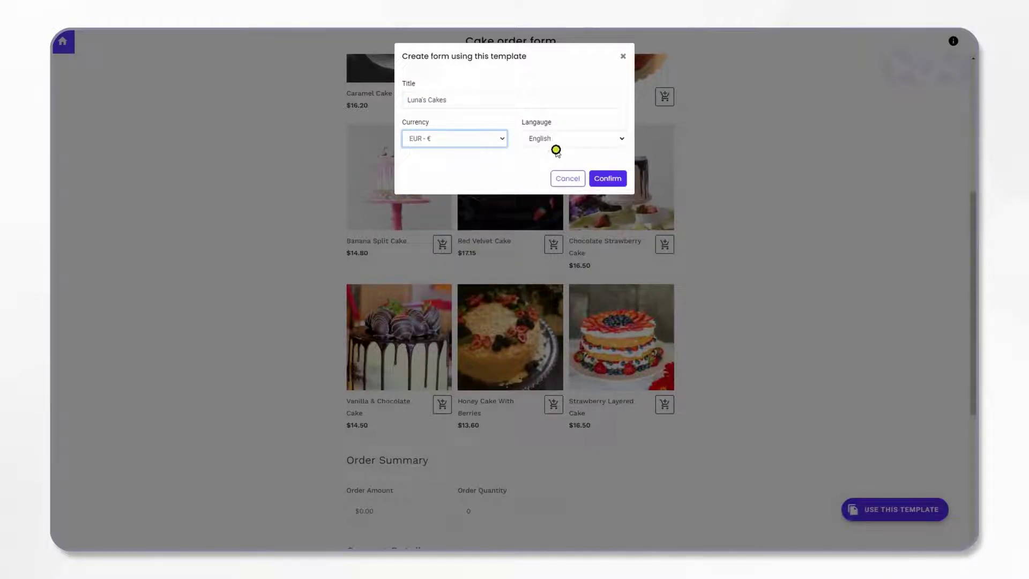
left_click(609, 184)
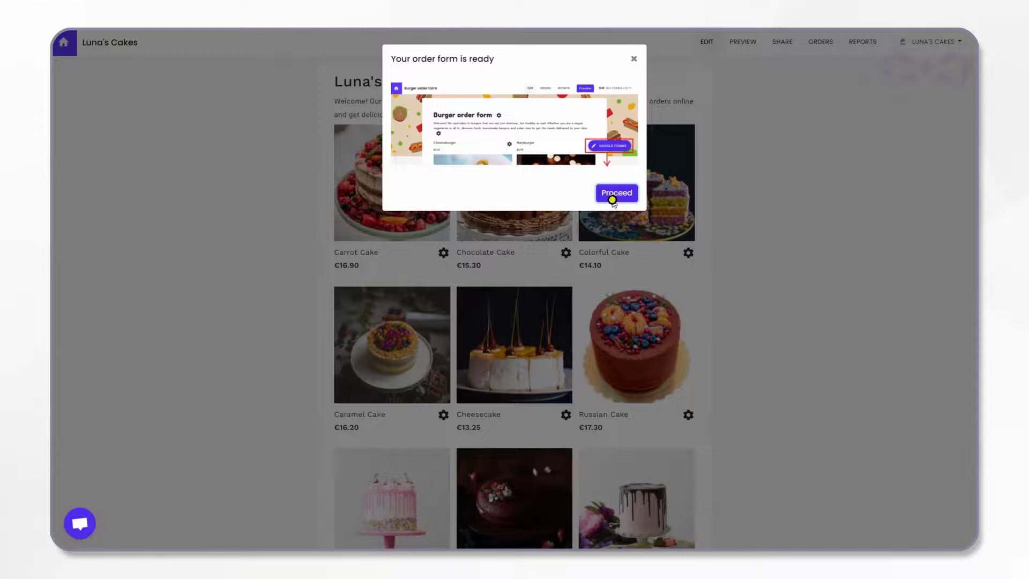
- Dismiss the 'Your order form is ready' notice and scroll down to the Add Product button
left_click(613, 200)
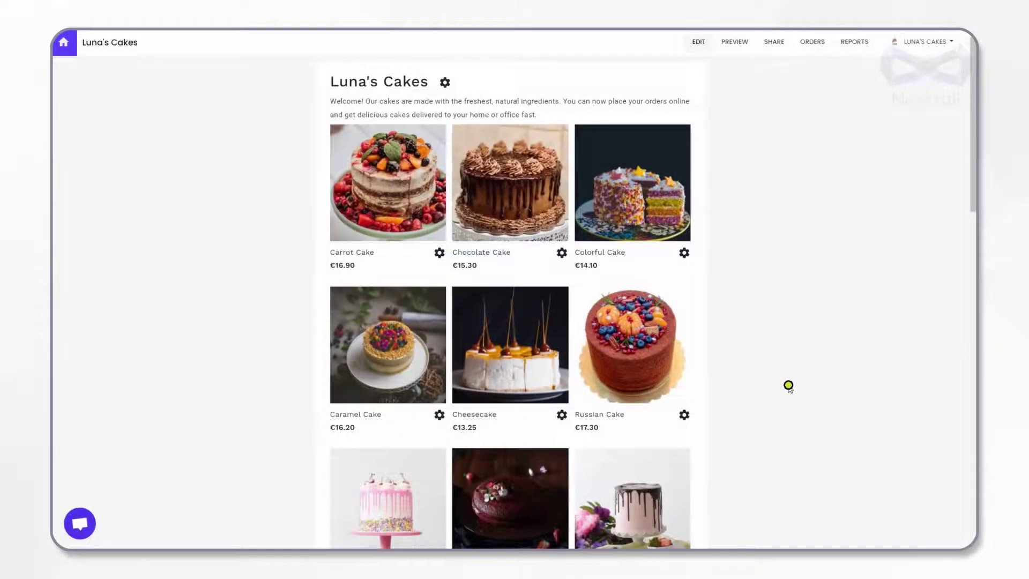
scroll(789, 386, "down", 2)
scroll(789, 386, "down", 3)
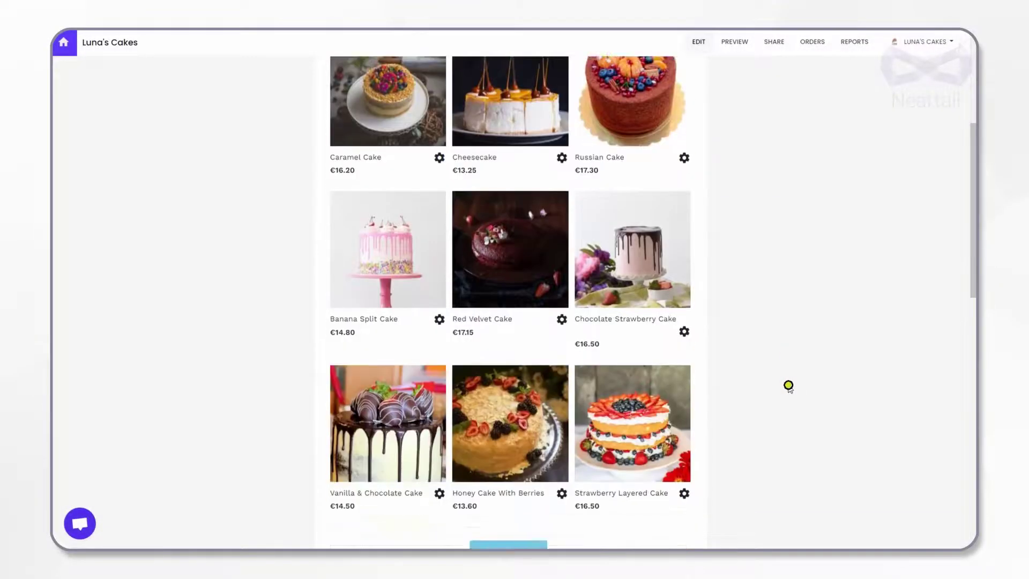
scroll(789, 386, "down", 2)
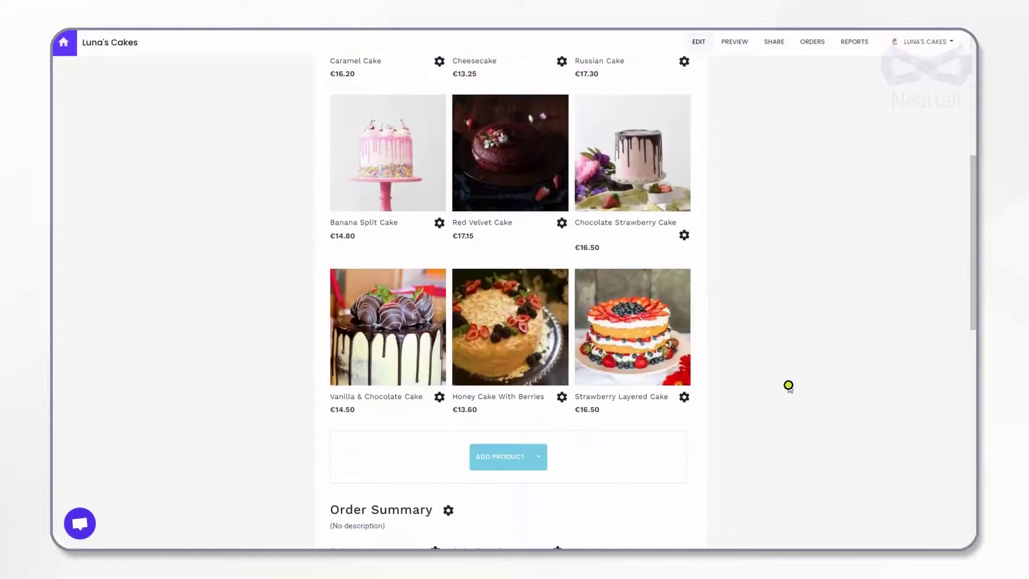
- Create an Apple Cake product sold by quantity, with no sizes
left_click(518, 454)
type("Apple Cake")
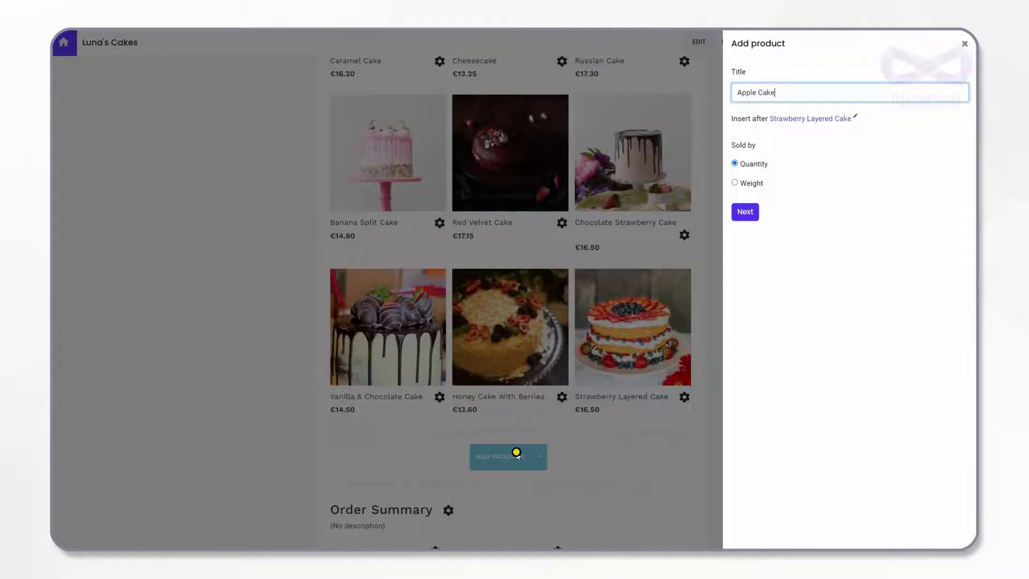
left_click(744, 217)
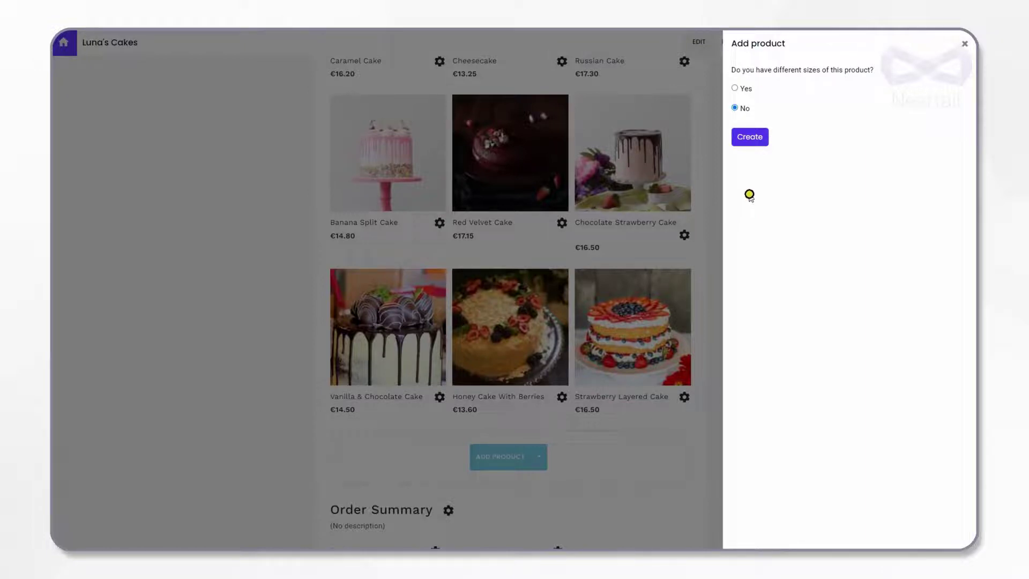
left_click(756, 140)
scroll(752, 240, "down", 1)
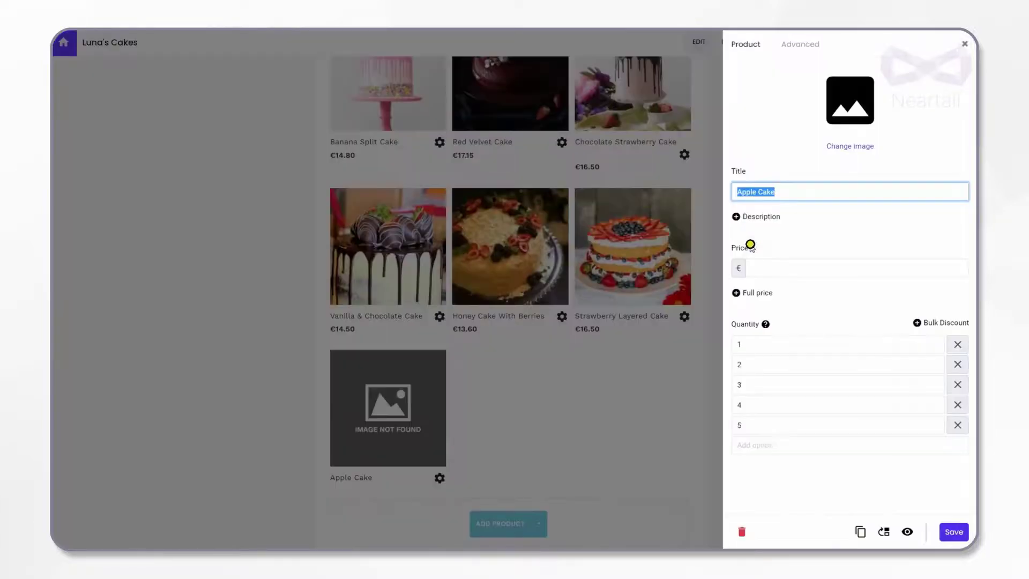
- Give Apple Cake the apple-cake-2 photo and a 13,00€ price, and save
left_click(850, 147)
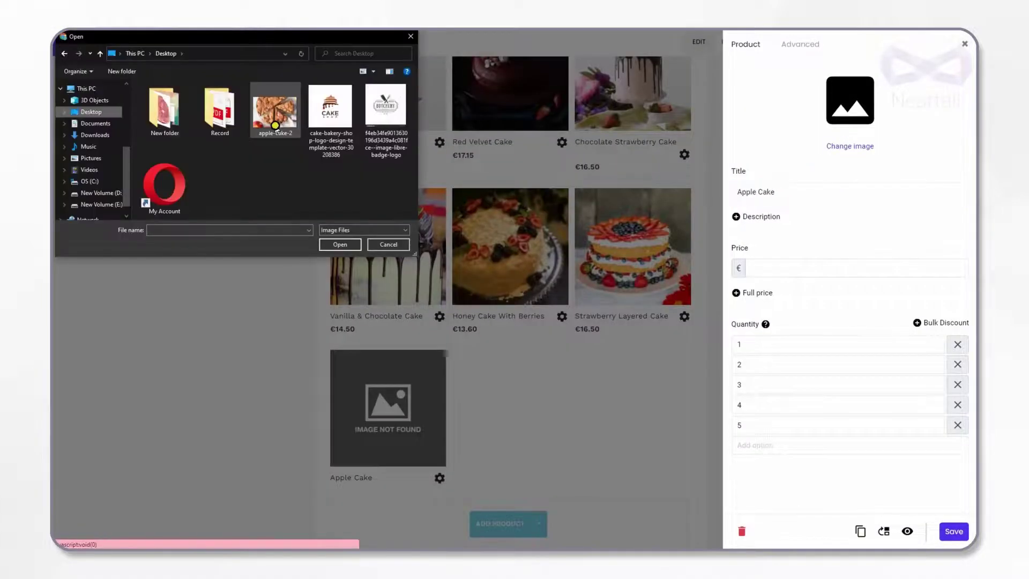
left_click(351, 248)
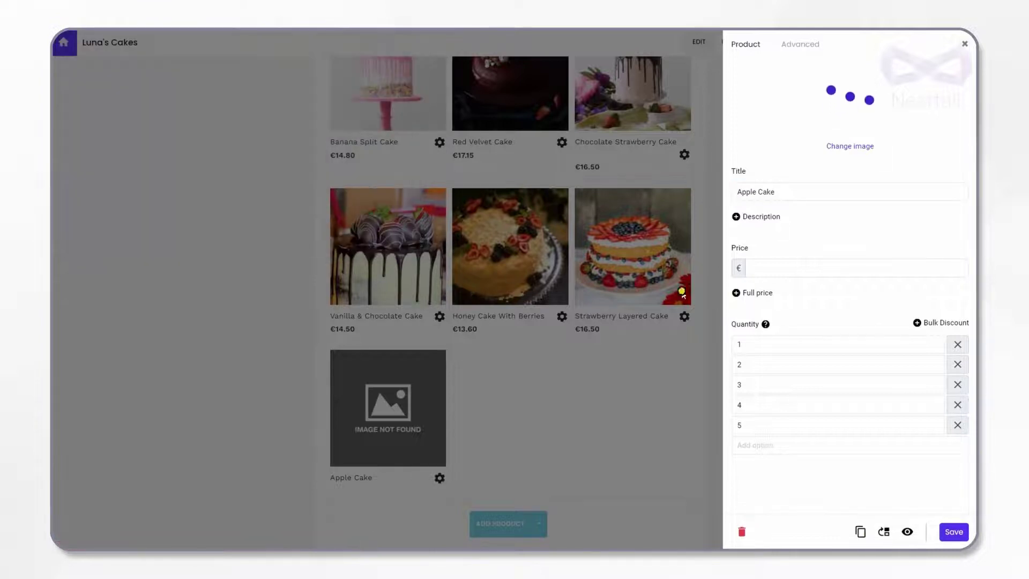
left_click(763, 275)
type("13")
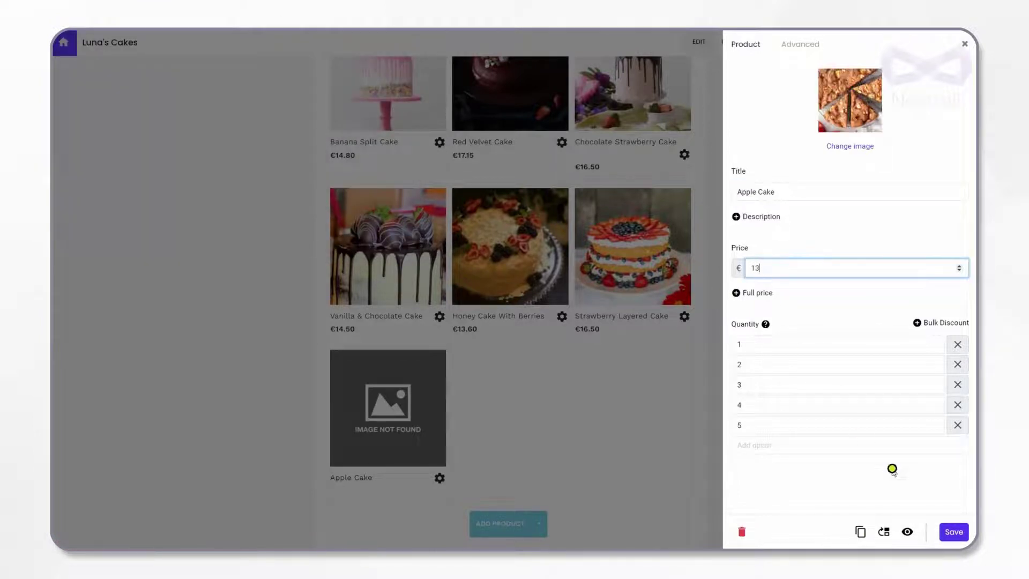
left_click(954, 532)
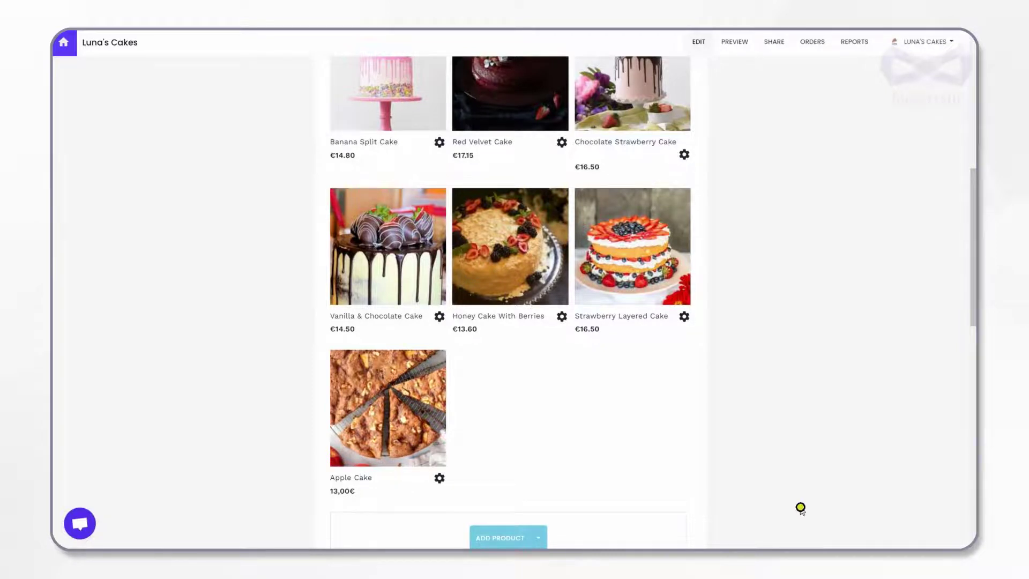
scroll(800, 510, "up", 1)
scroll(801, 512, "up", 1)
scroll(803, 515, "up", 1)
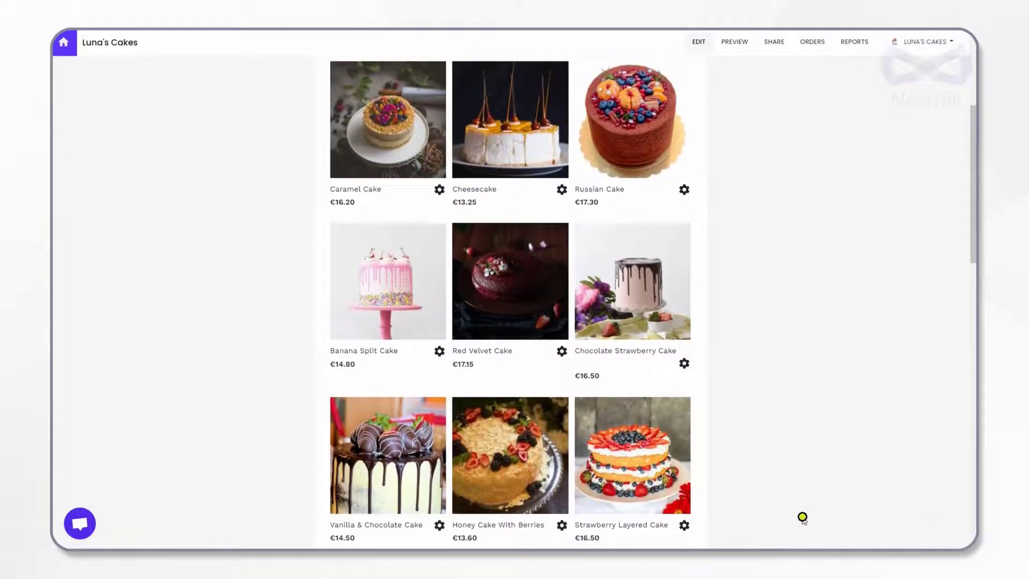
scroll(798, 514, "up", 1)
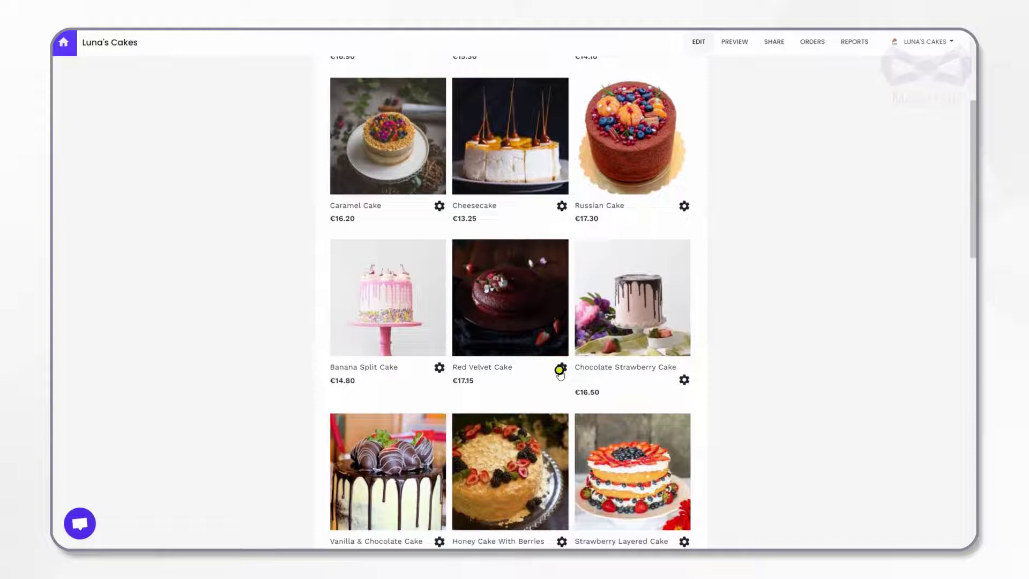
- Hide Red Velvet Cake using the Advanced tab of its settings
left_click(560, 370)
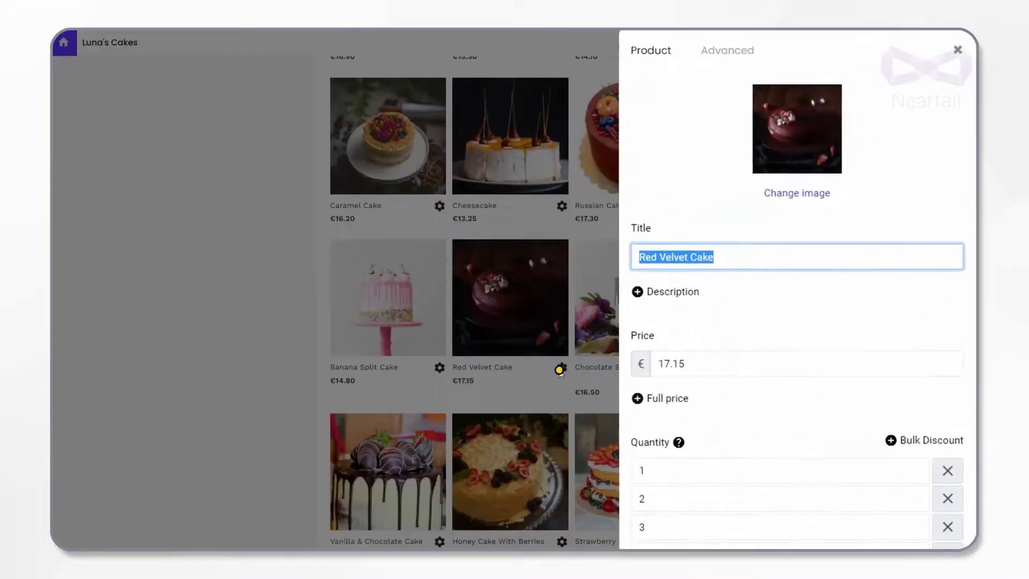
left_click(738, 54)
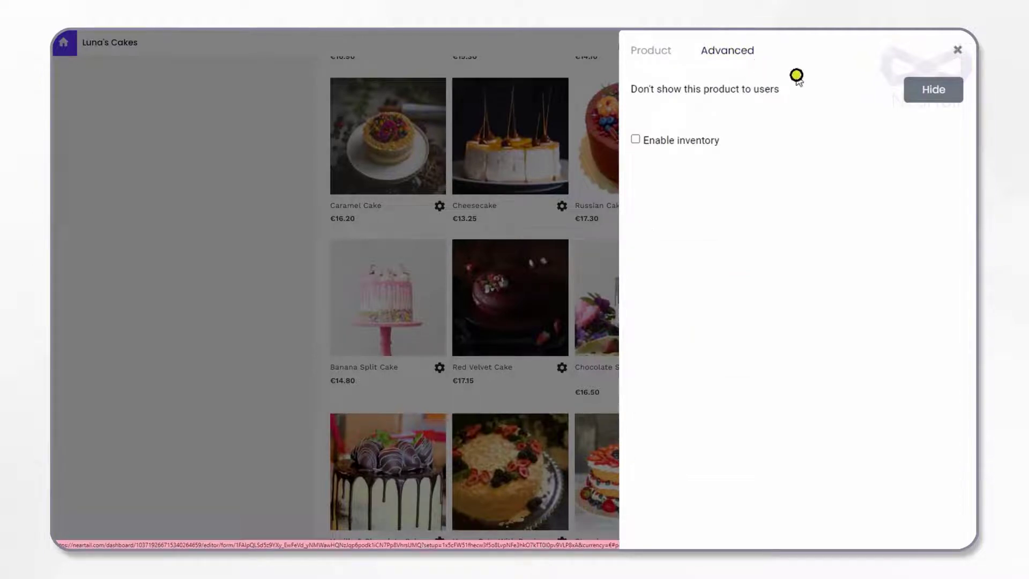
left_click(944, 90)
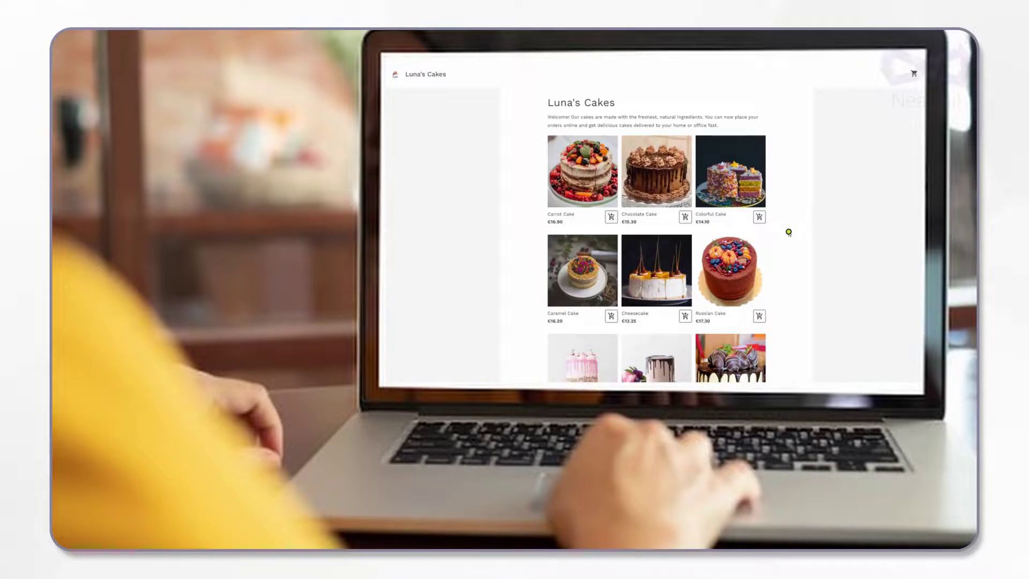
- Scroll the live store down to the Order Summary, checking Red Velvet Cake is absent
scroll(789, 231, "down", 5)
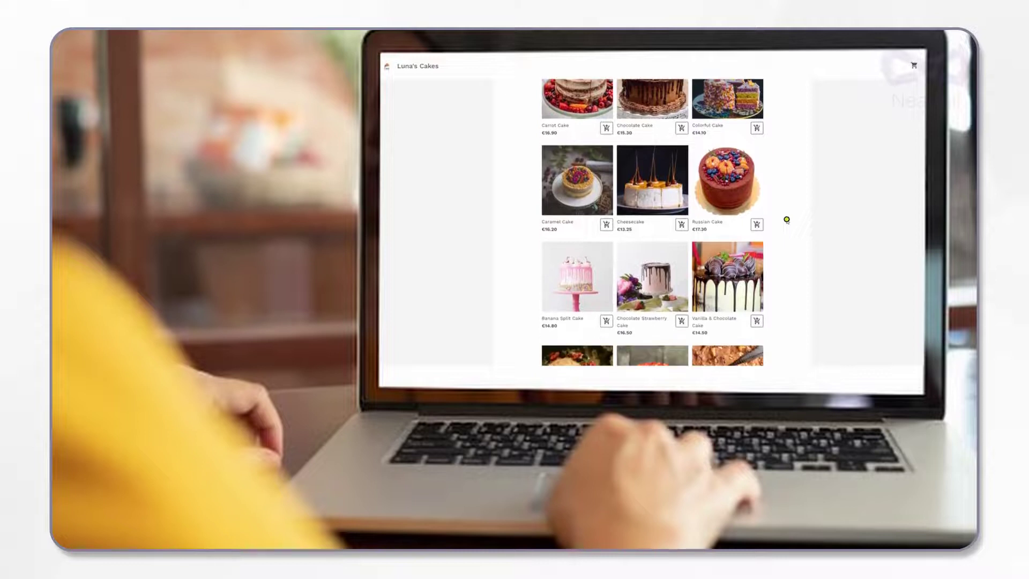
scroll(787, 220, "down", 3)
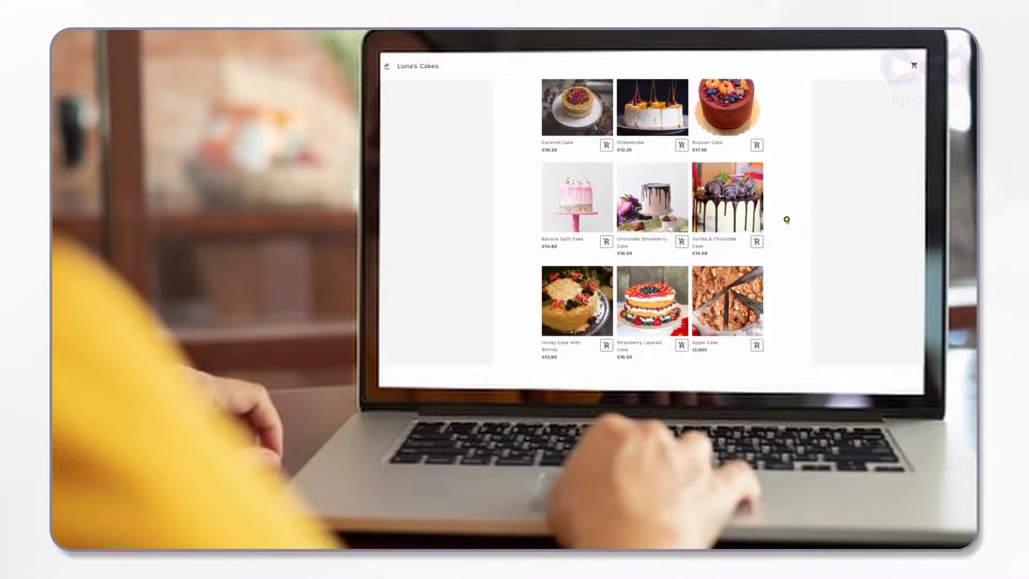
scroll(786, 220, "down", 1)
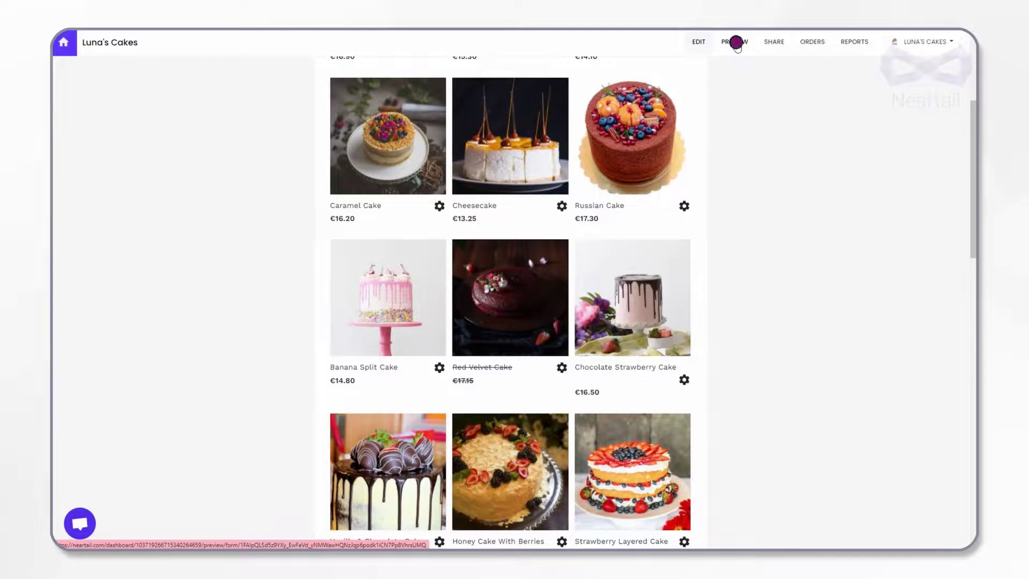
- Preview Luna's Cakes in tablet then phone layout, and view the theme's Page settings
left_click(737, 43)
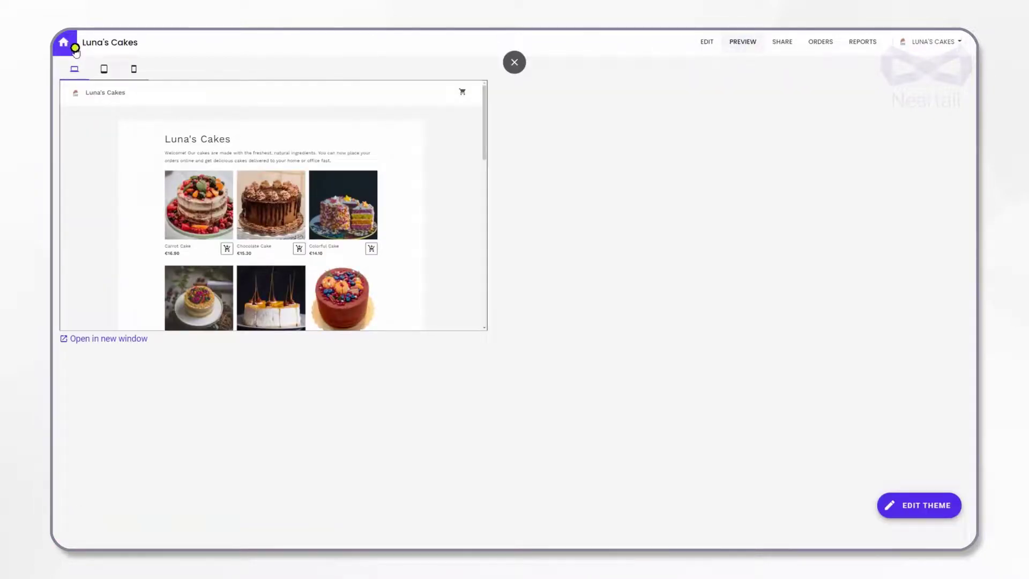
left_click(98, 73)
left_click(131, 69)
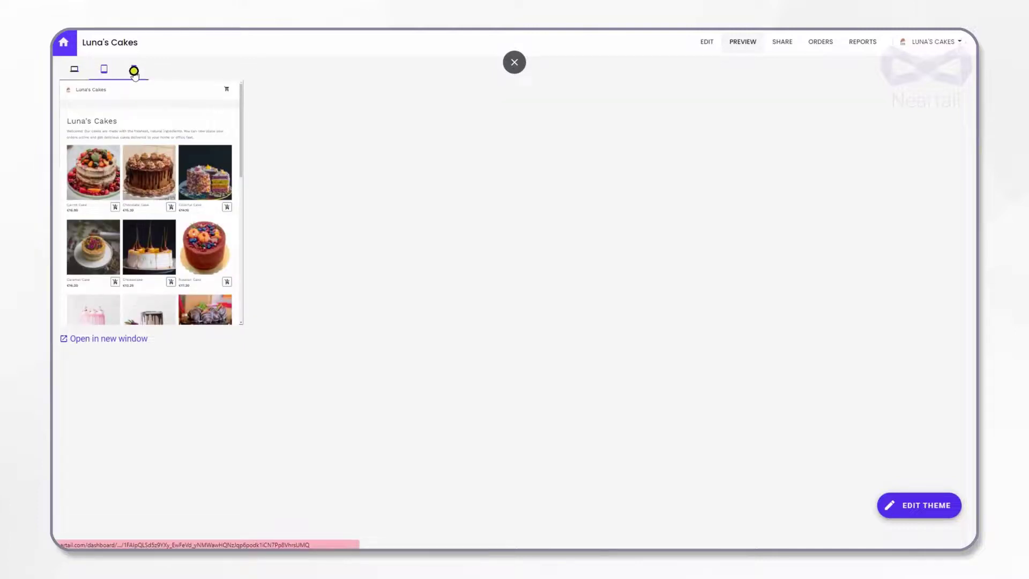
left_click(896, 504)
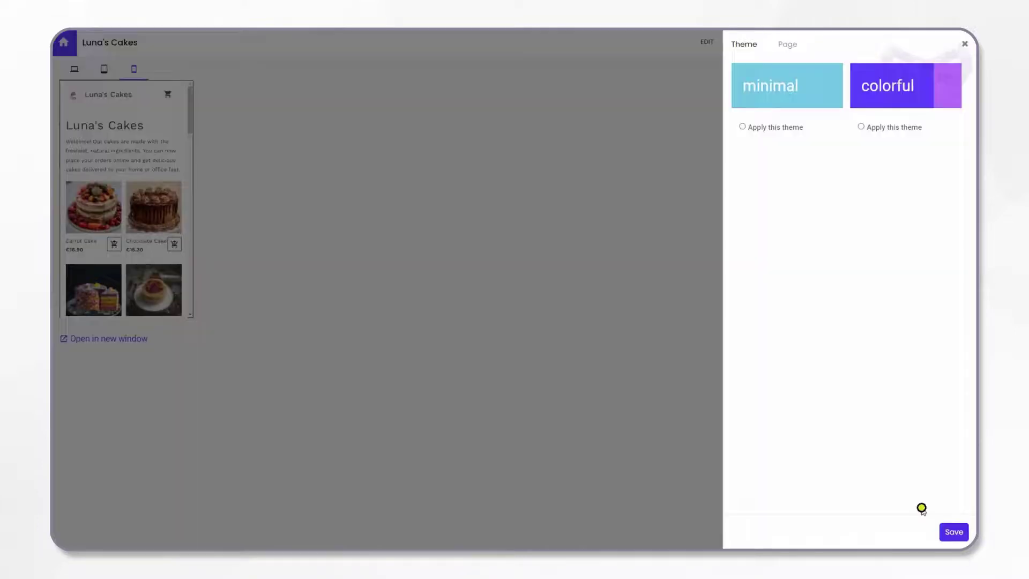
left_click(792, 45)
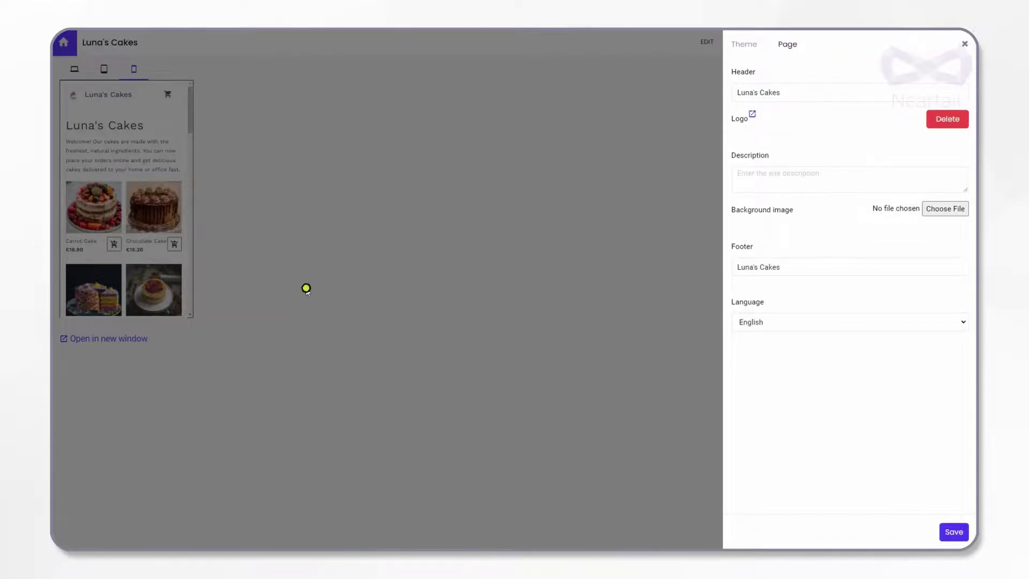
left_click(267, 298)
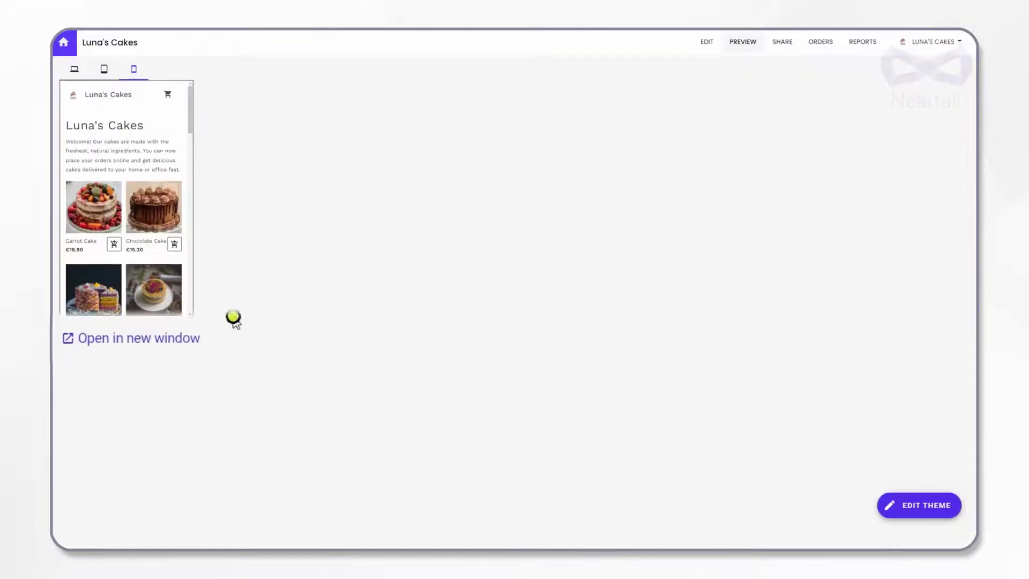
- In the live store window, cart two Chocolate Cakes and one Cheesecake, reaching 43,85€
left_click(193, 336)
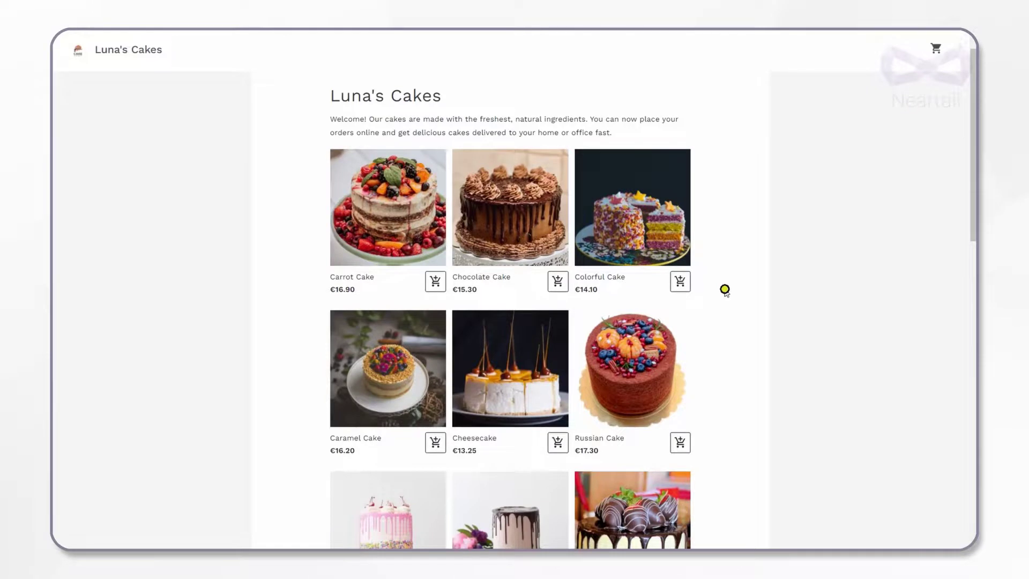
left_click(557, 280)
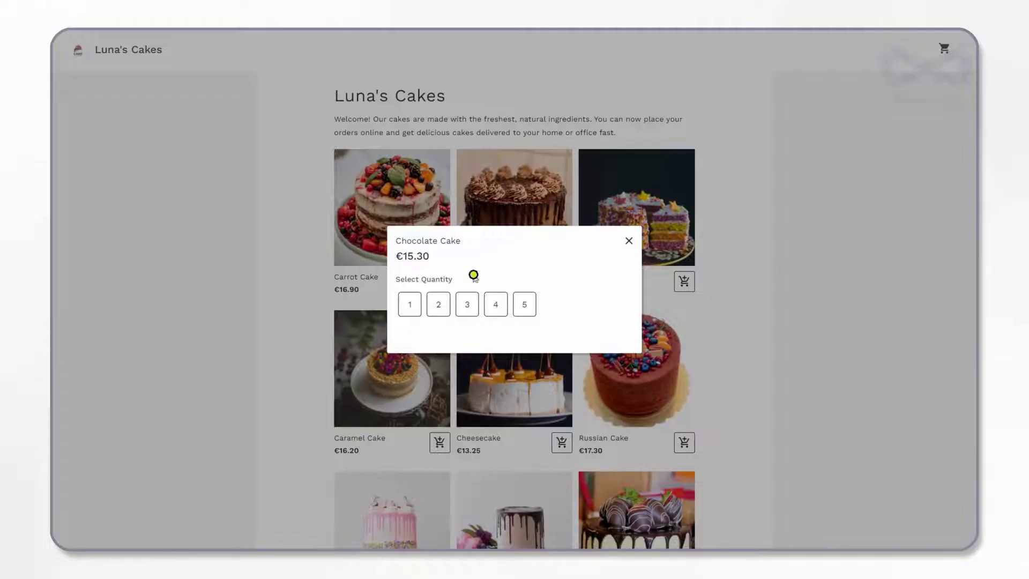
left_click(438, 304)
left_click(562, 442)
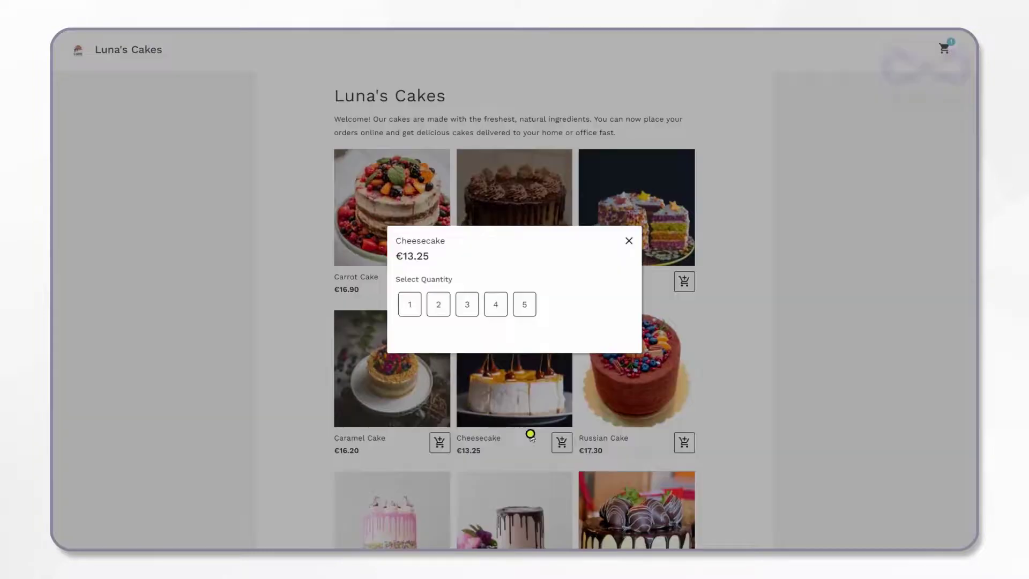
left_click(415, 310)
scroll(719, 369, "down", 3)
scroll(719, 369, "down", 3)
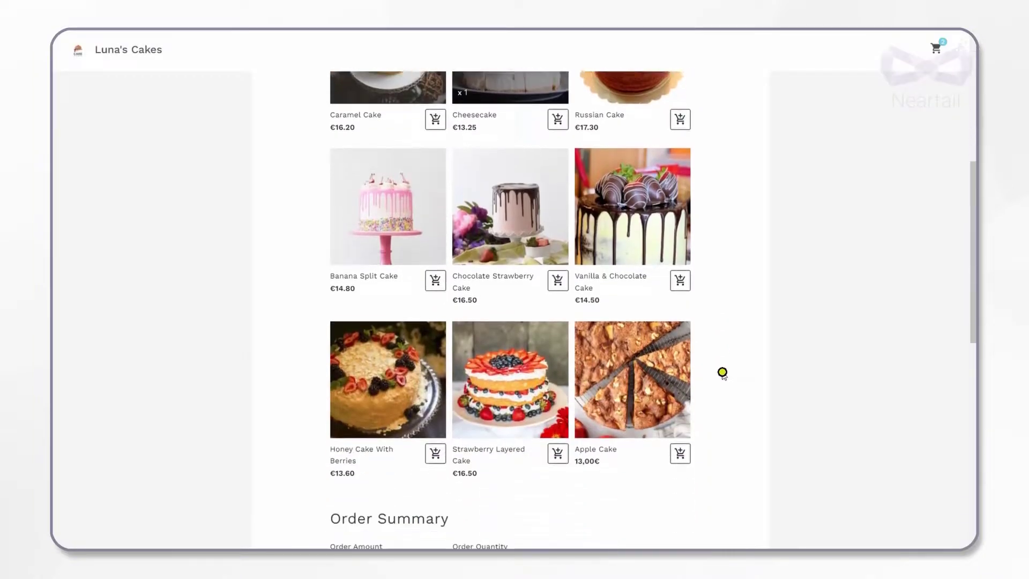
left_click(922, 50)
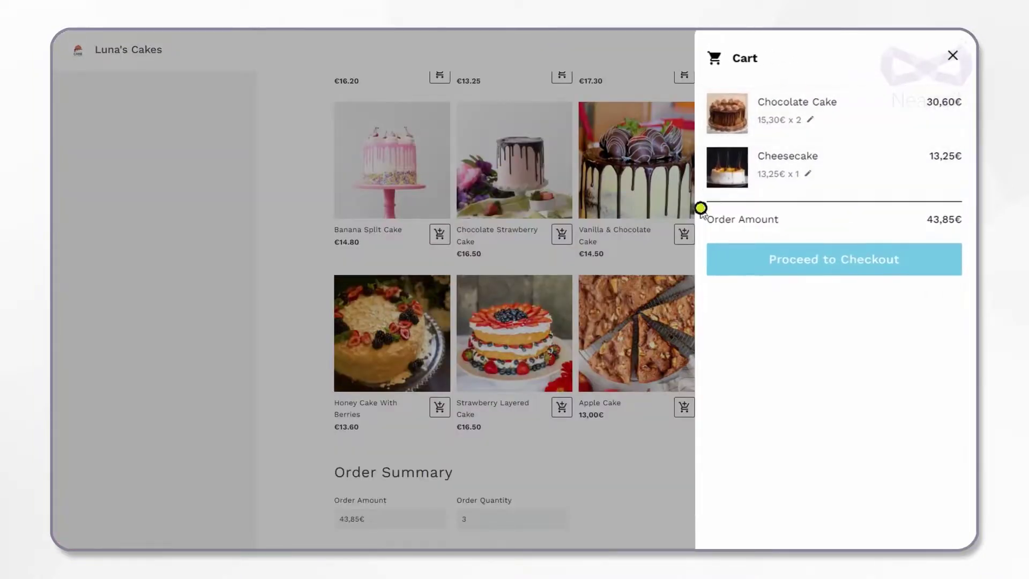
left_click(746, 264)
left_click(423, 131)
type("Mira")
left_click(490, 132)
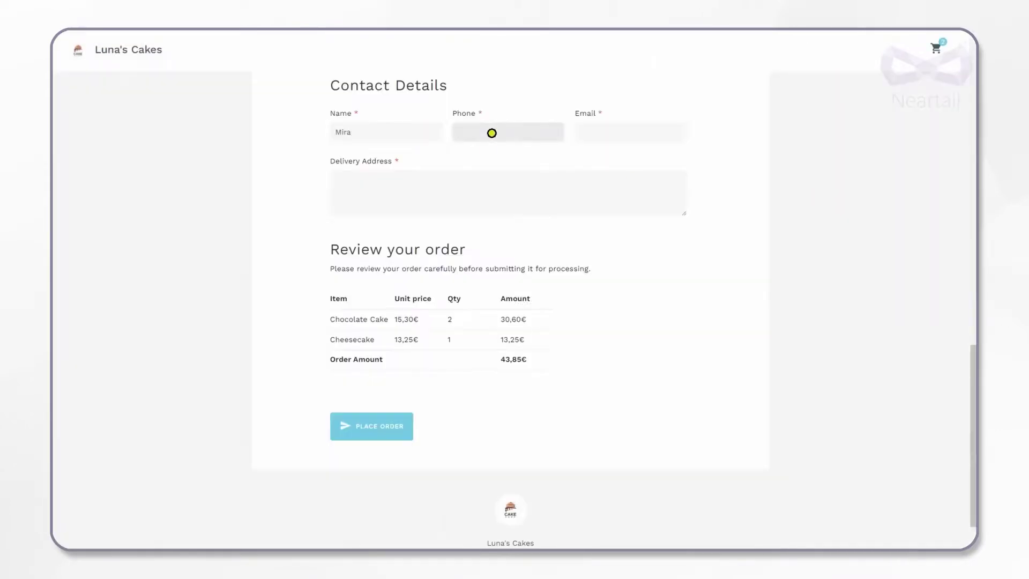
left_click(635, 134)
left_click(455, 184)
type("Ria Segura, Marcilla, Spain - 313400")
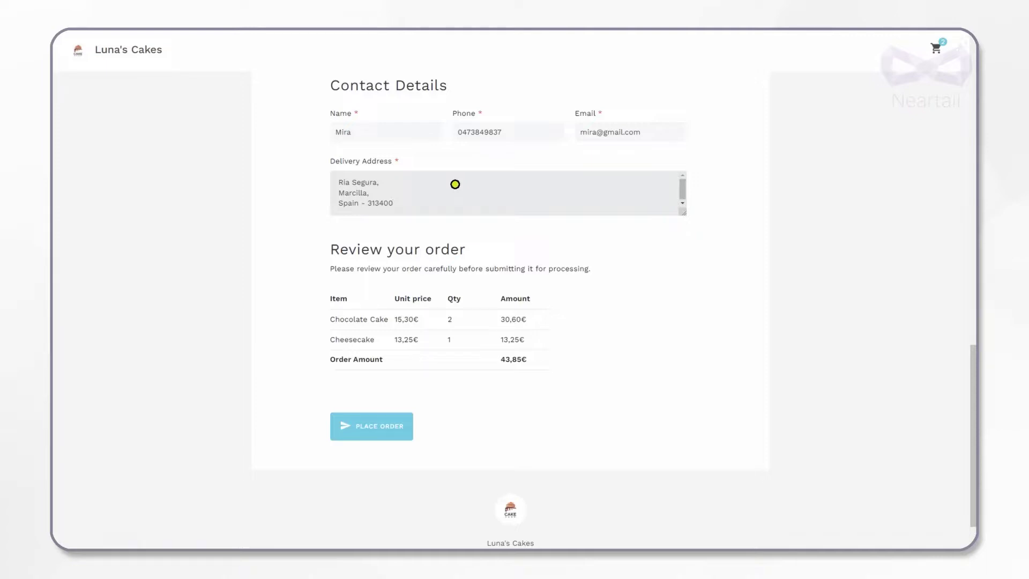
left_click(350, 426)
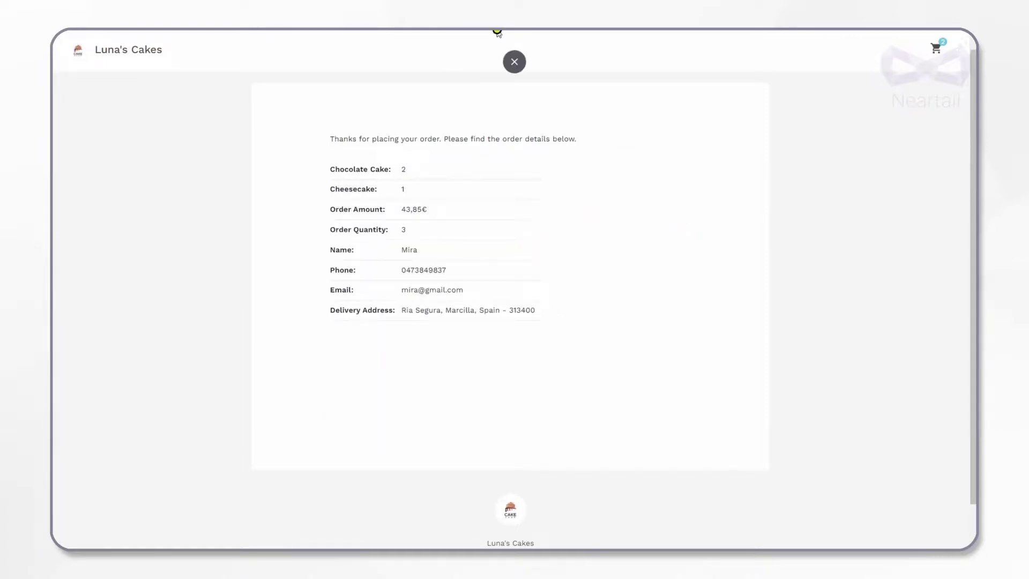
- Back in the Neartail tab, view order #1 (43,85€) on the Orders board
left_click(126, 44)
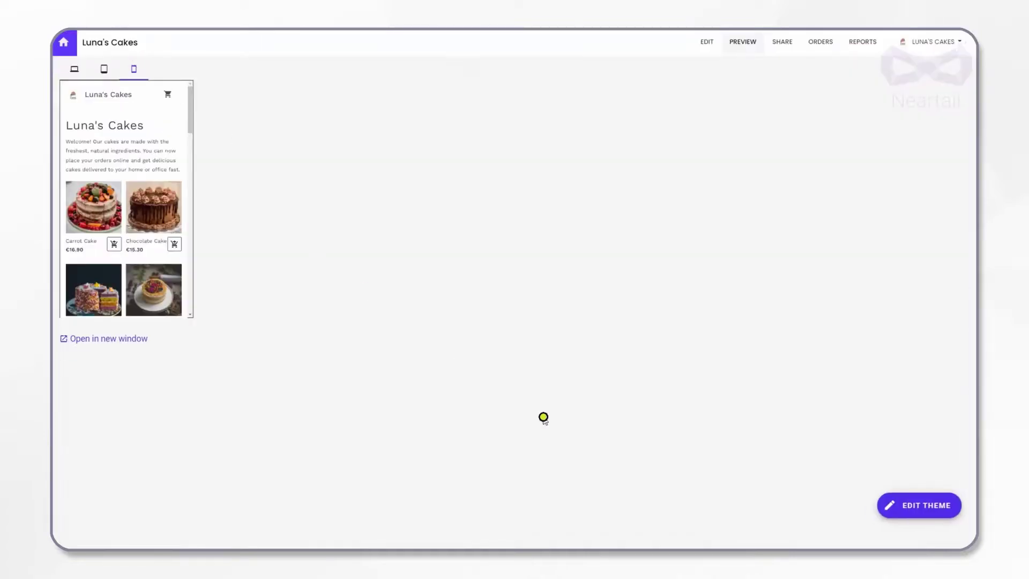
left_click(825, 43)
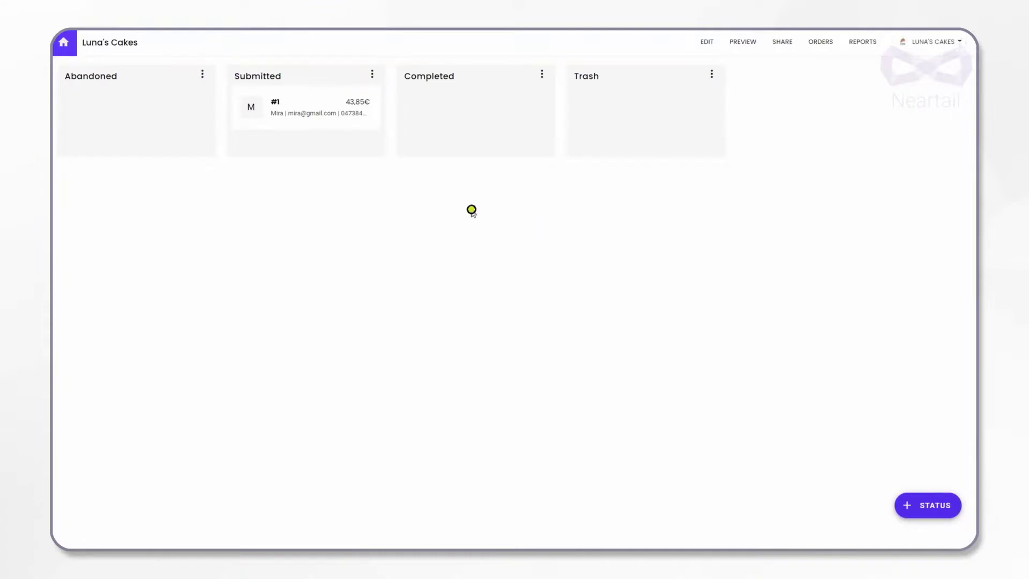
mouse_move(305, 107)
left_click(364, 109)
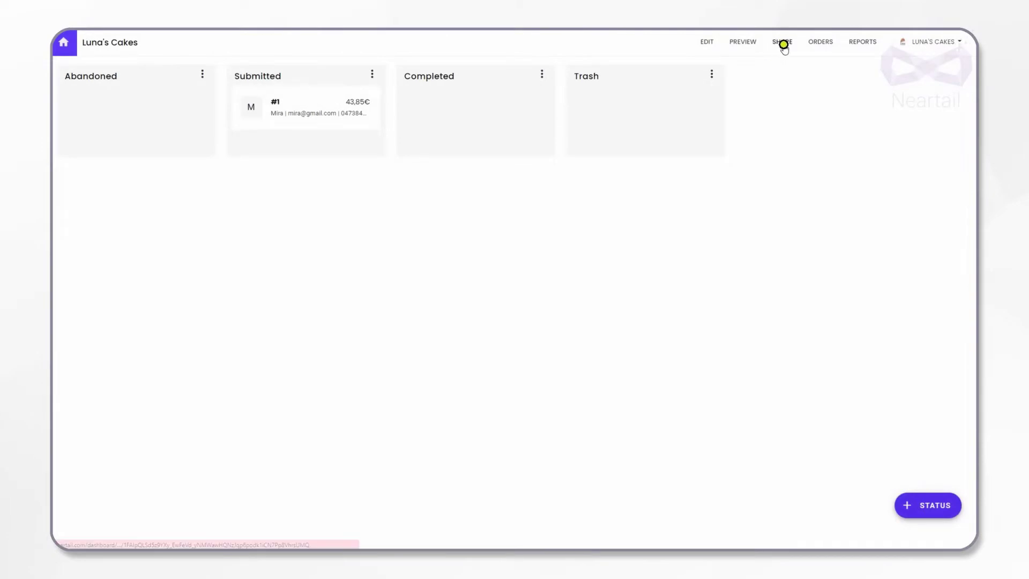
- Show the form's share options, viewing the WhatsApp message and the Embed choices
left_click(783, 45)
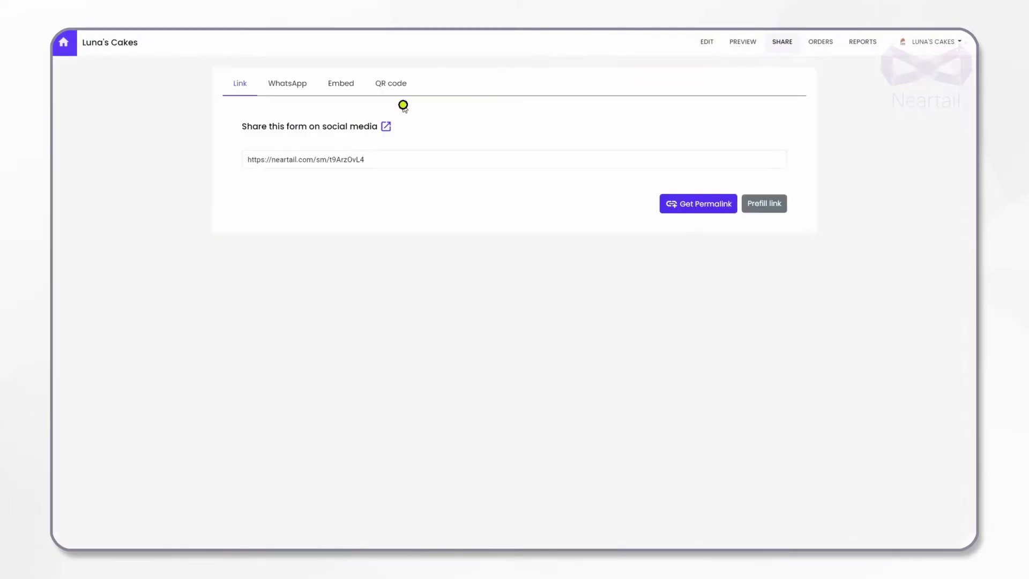
left_click(280, 88)
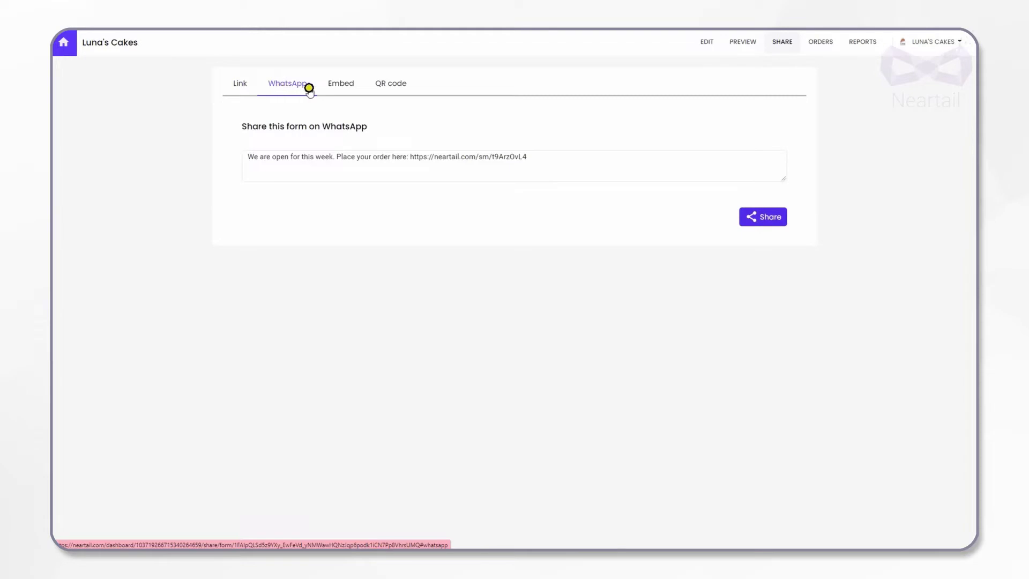
left_click(344, 87)
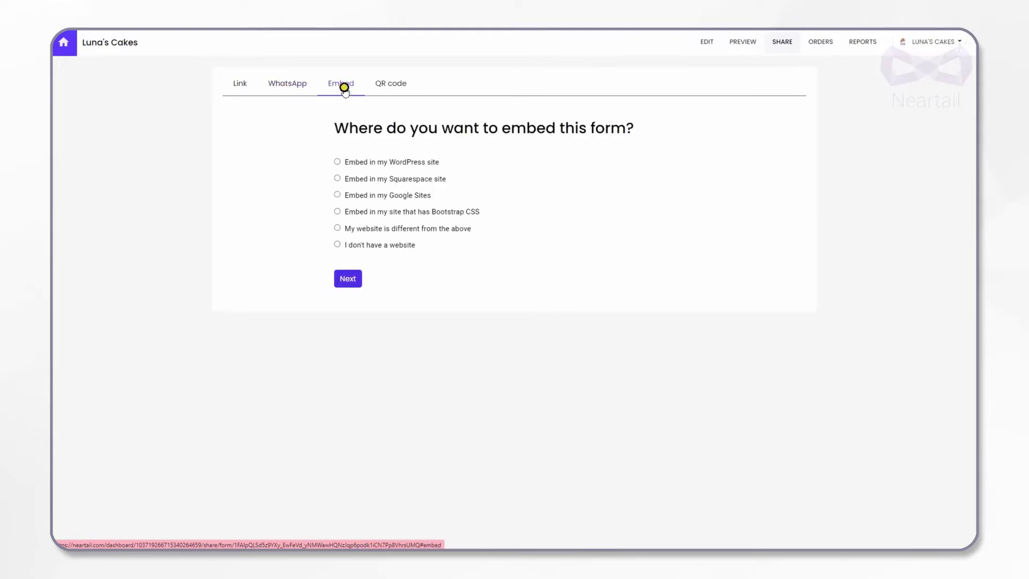